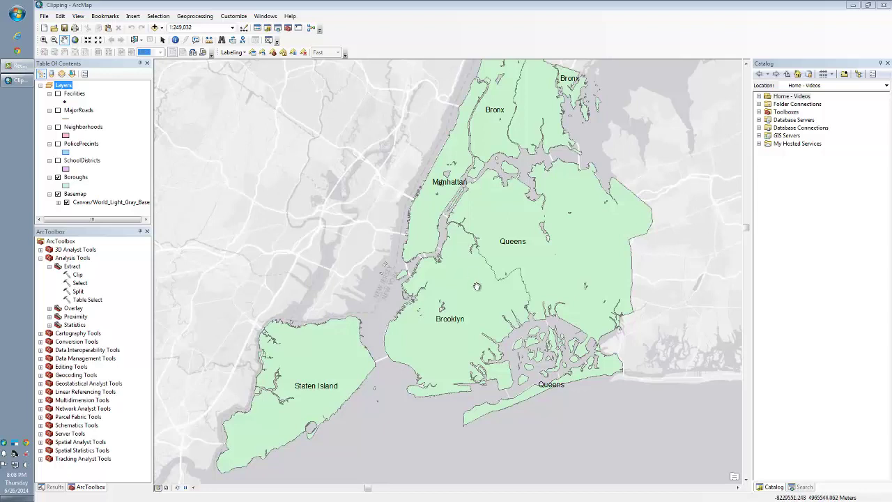
Switch on the Select Features tool so map features can be picked directly.
click(134, 40)
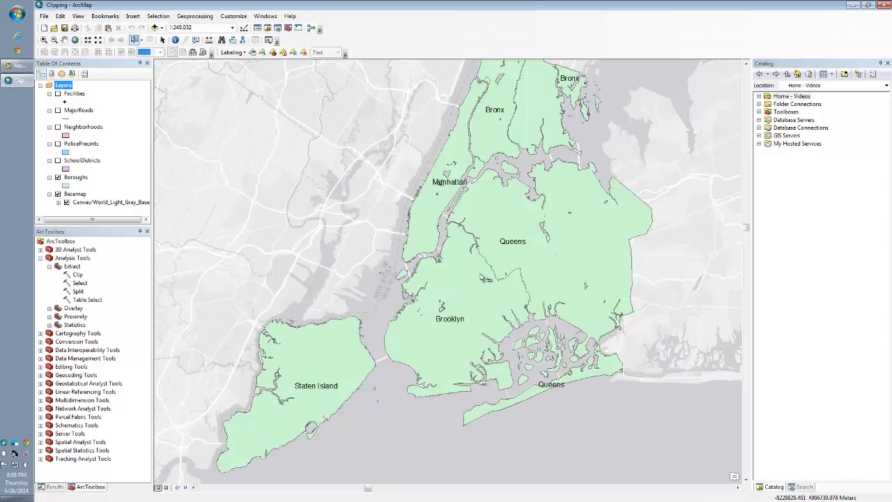
Select Brooklyn, show the Facilities layer, and open the Clip tool from Analysis Tools > Extract.
click(467, 288)
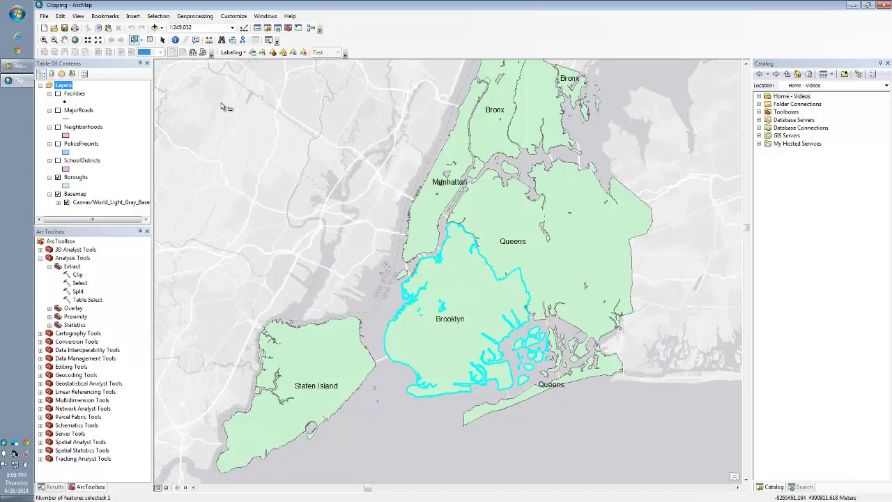
click(58, 93)
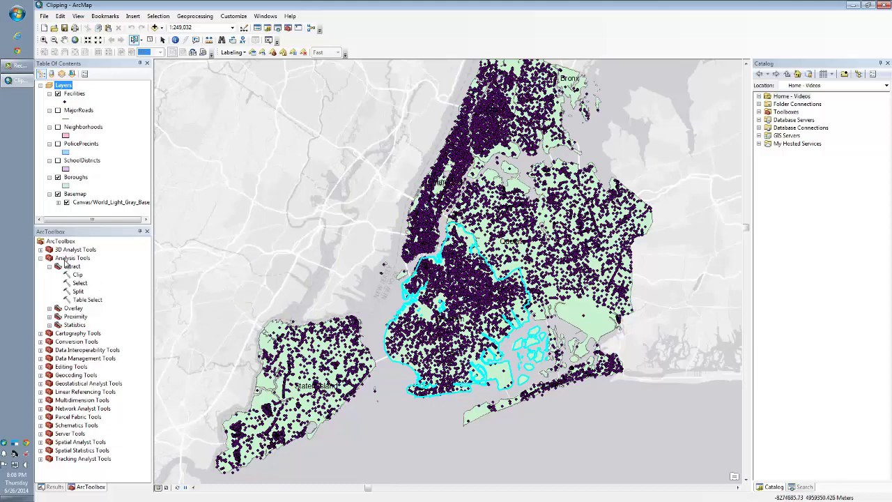
click(41, 258)
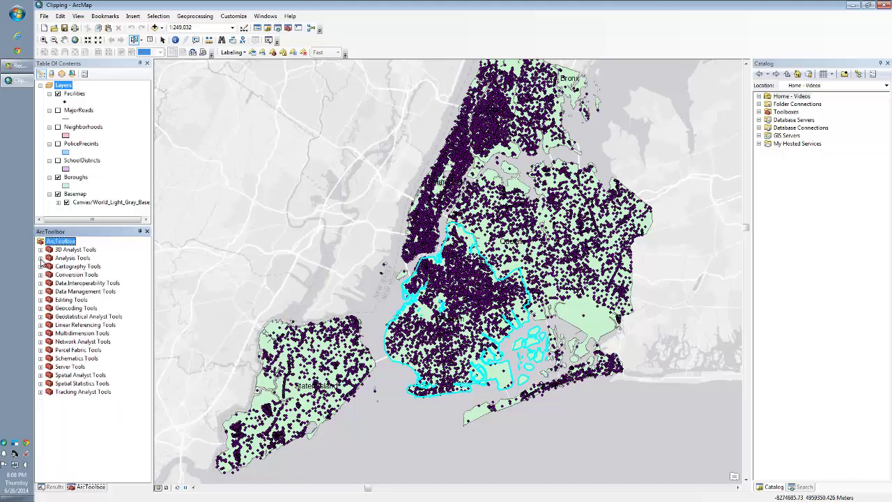
click(41, 258)
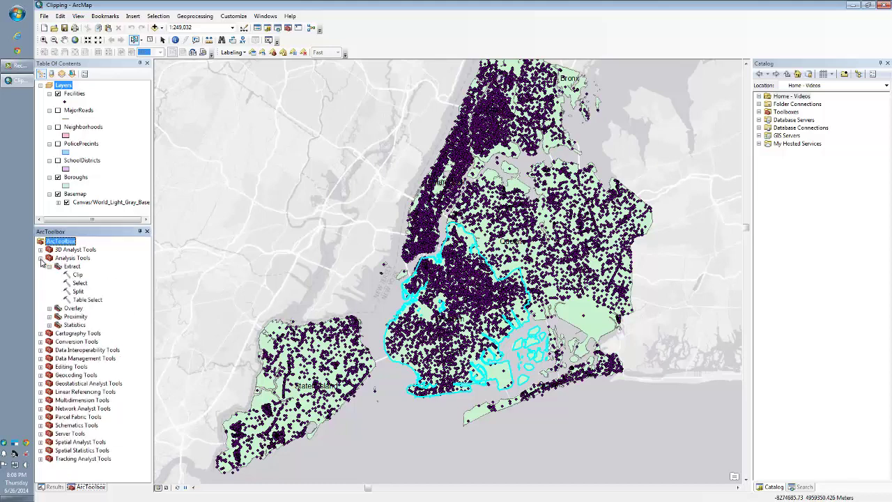
click(77, 276)
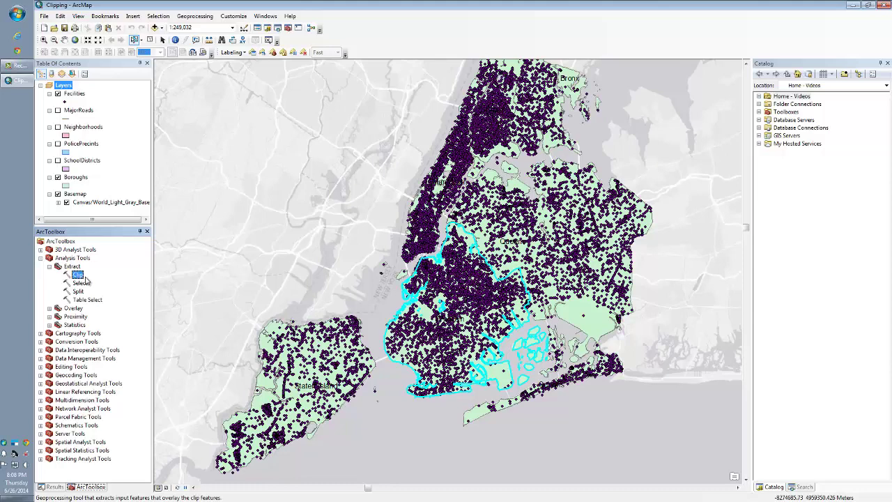
double_click(77, 275)
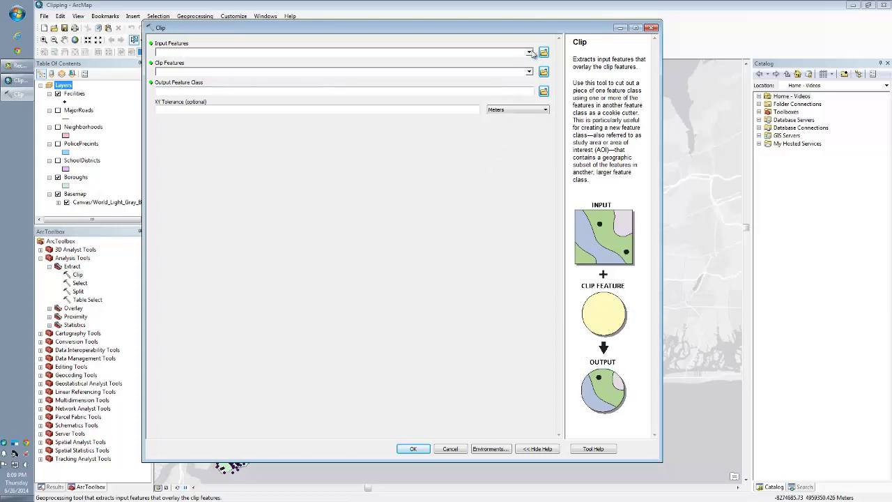
Set Facilities as the input and Boroughs as the clip features, leaving XY tolerance blank in Meters.
click(530, 53)
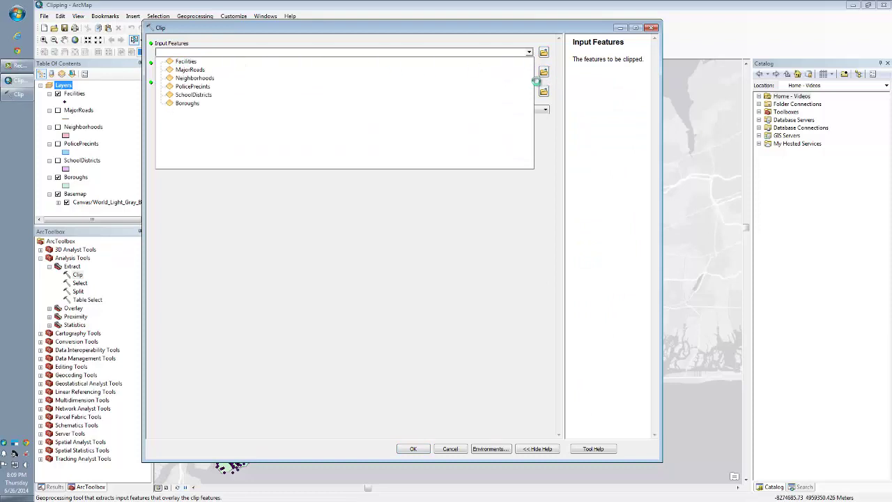
click(536, 80)
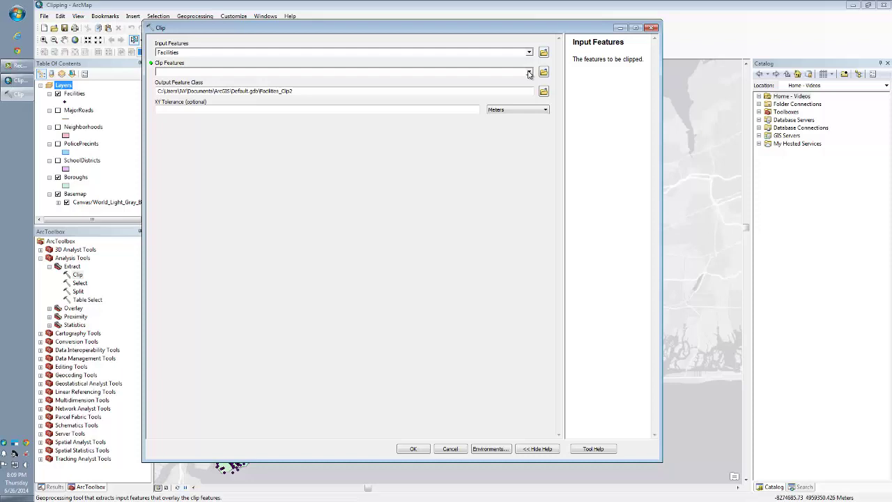
click(530, 72)
click(187, 123)
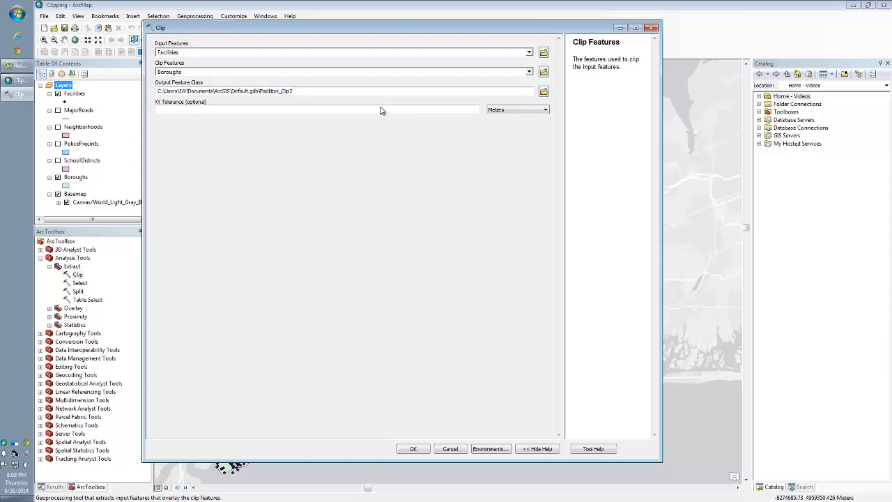
click(427, 110)
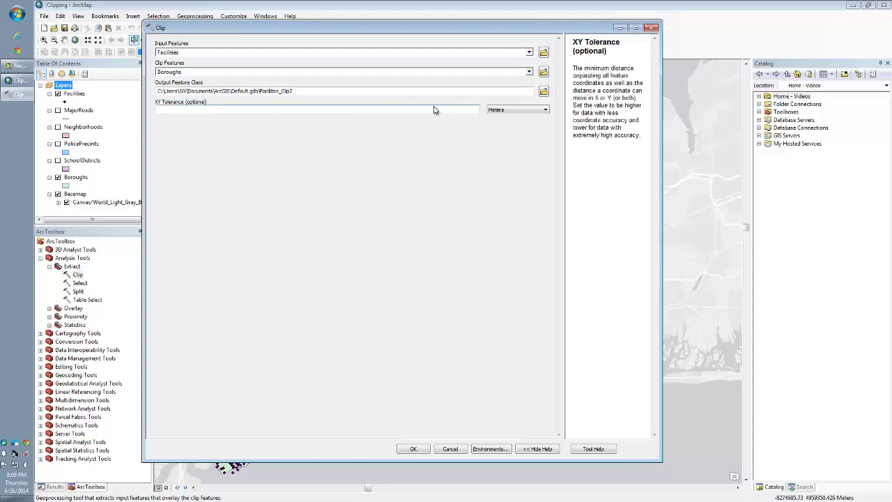
click(516, 109)
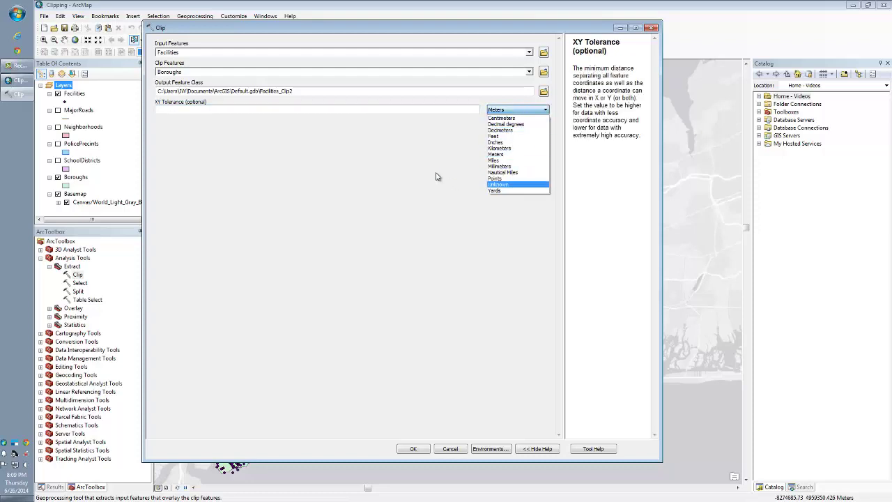
click(398, 148)
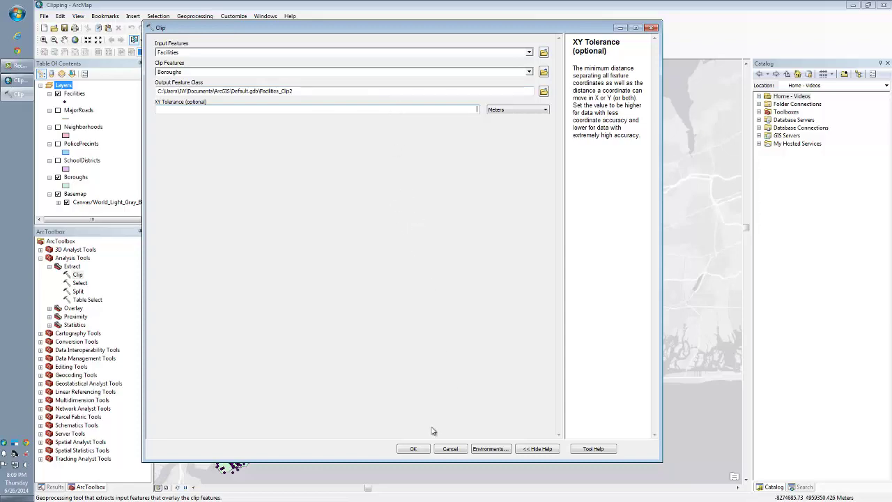
Run the Clip, hide the original Facilities layer, and clear the Brooklyn selection.
click(414, 449)
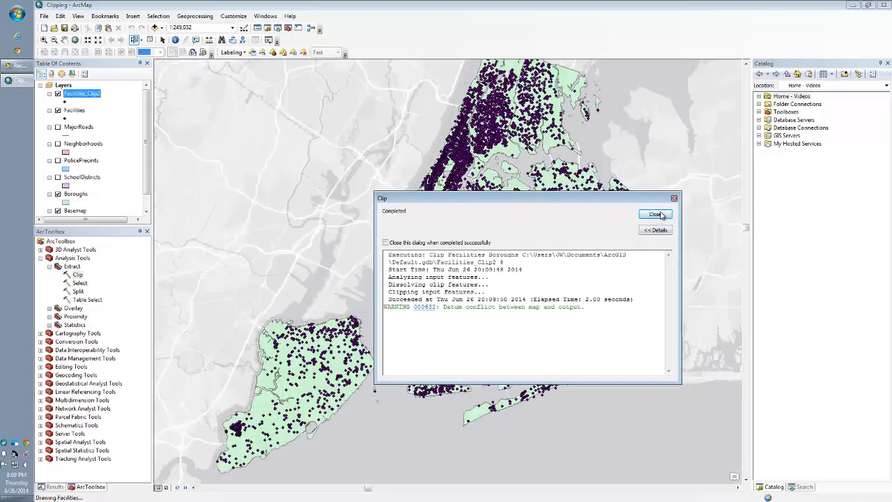
click(659, 216)
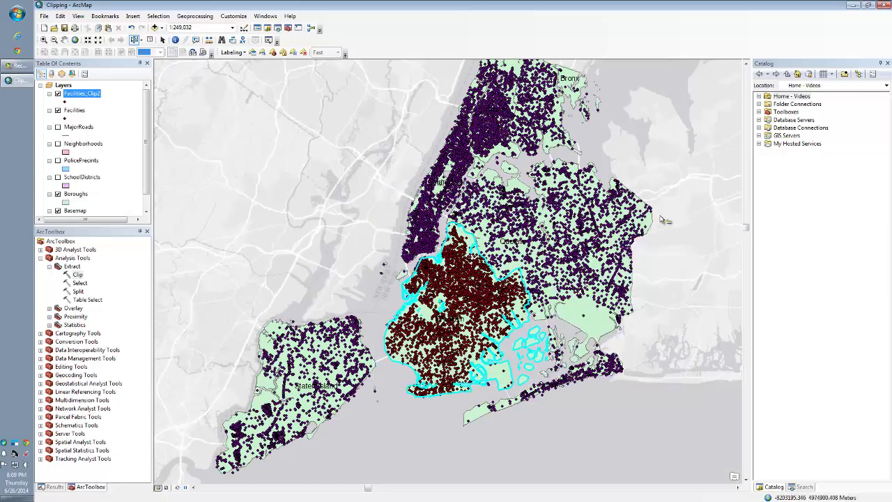
click(58, 110)
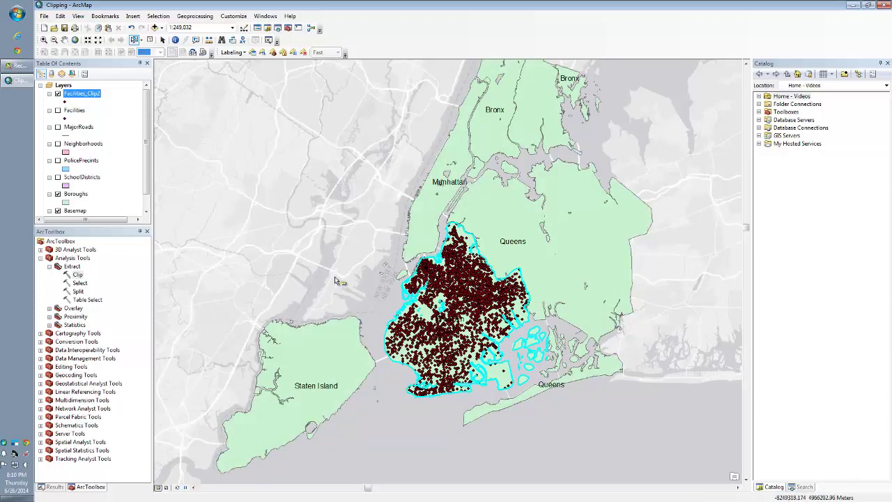
click(151, 41)
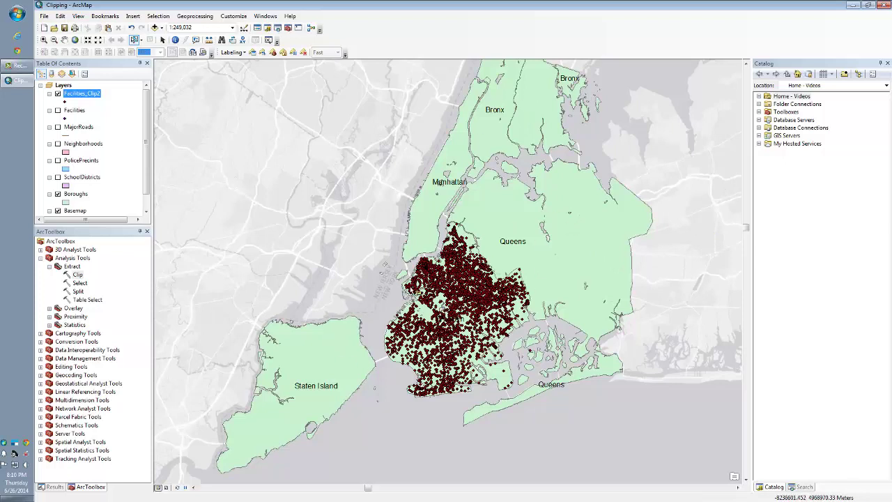
Hide the Facilities_Clip2 layer and remove it from the map.
click(58, 94)
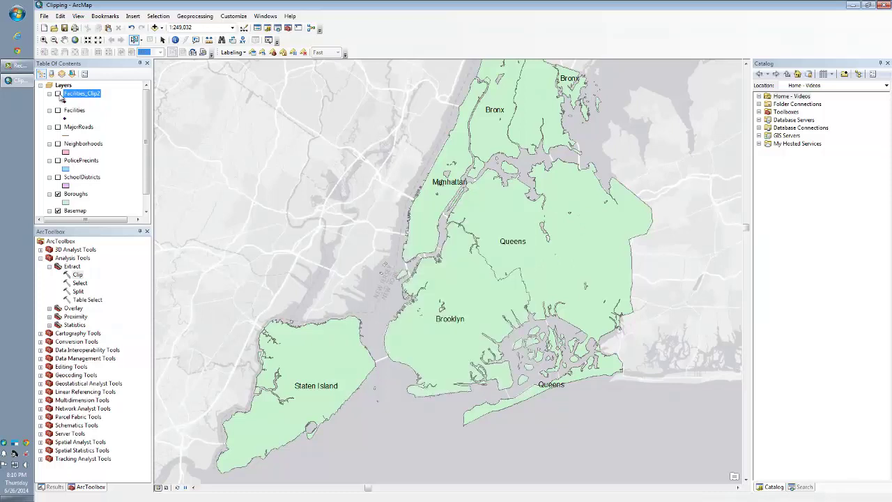
right_click(75, 93)
click(127, 106)
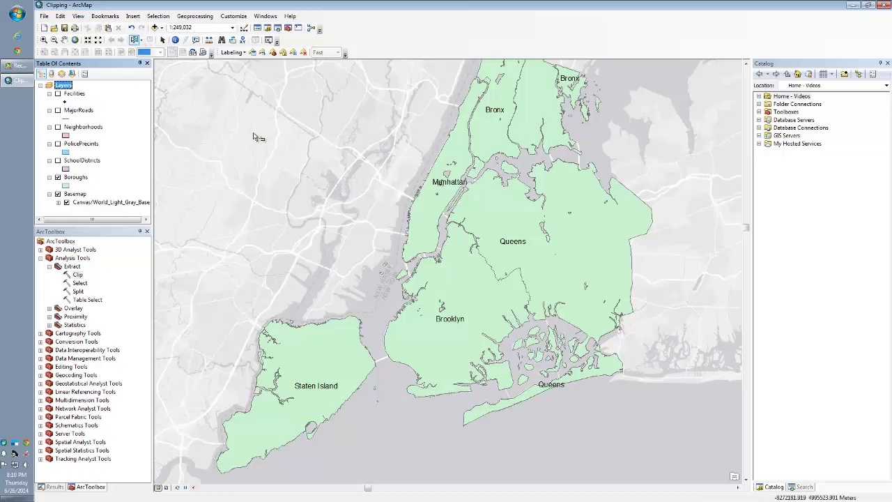
Reselect Brooklyn and turn on SchoolDistricts, PolicePrecincts, Neighborhoods, MajorRoads and Facilities.
click(470, 289)
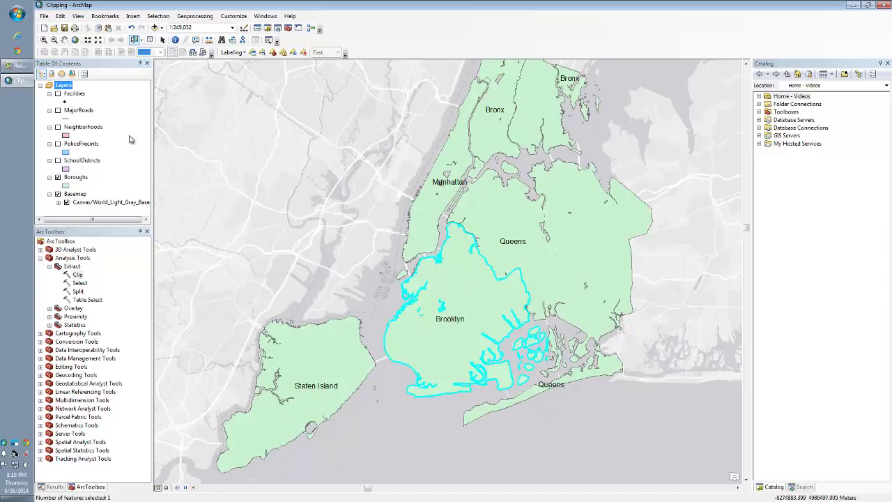
click(58, 161)
click(58, 145)
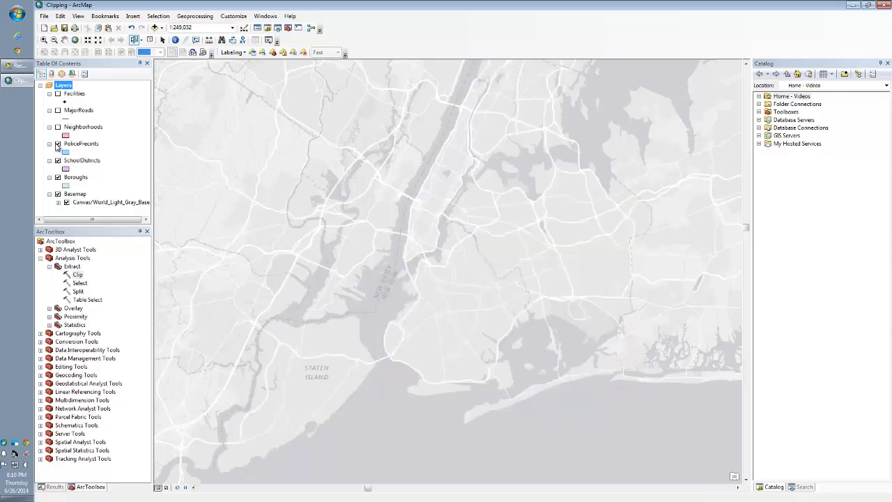
click(58, 127)
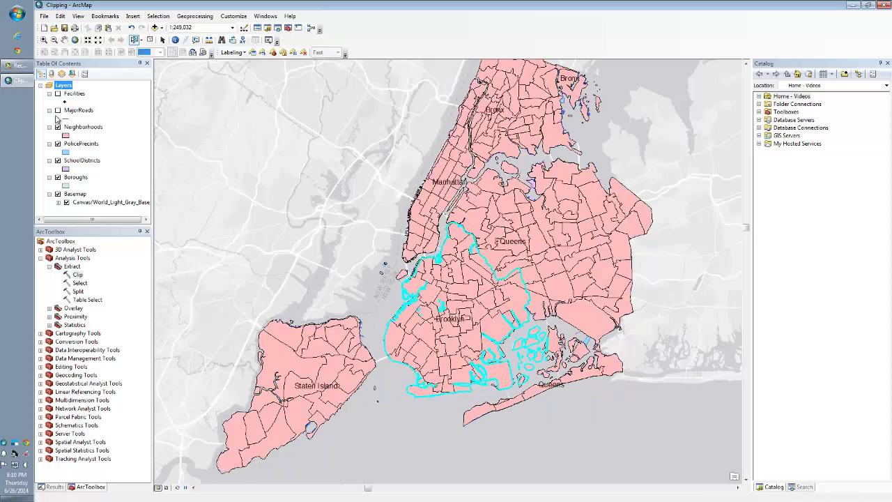
click(58, 111)
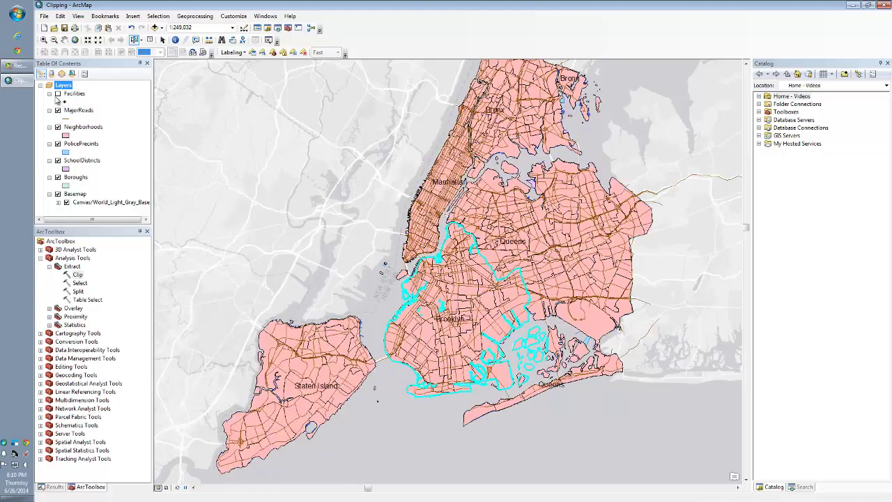
click(58, 93)
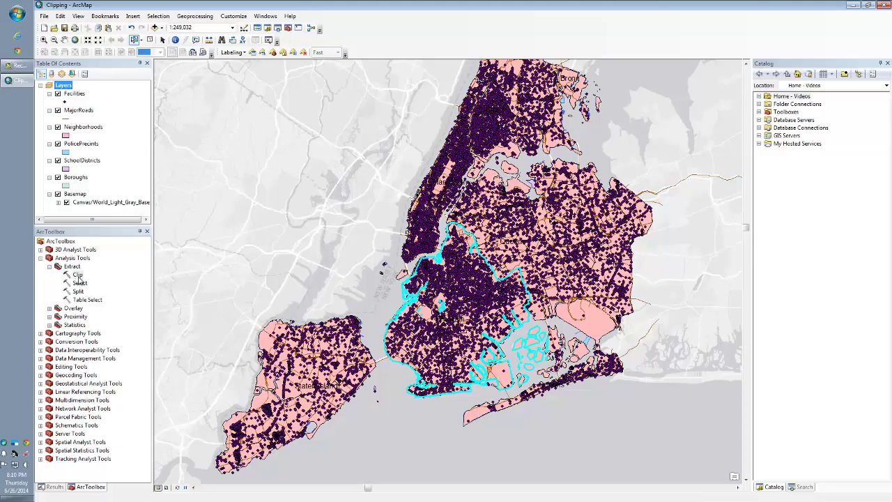
Open Clip in batch mode and set row 1 to clip Facilities by Boroughs.
right_click(78, 276)
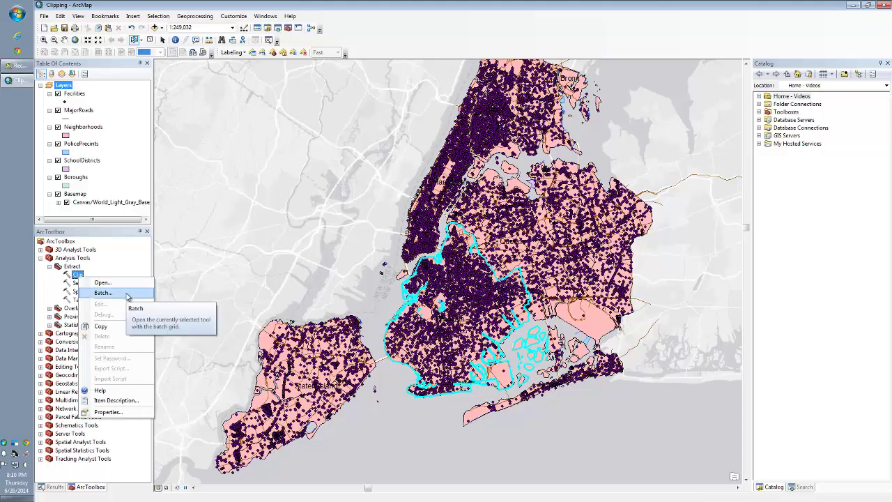
click(128, 297)
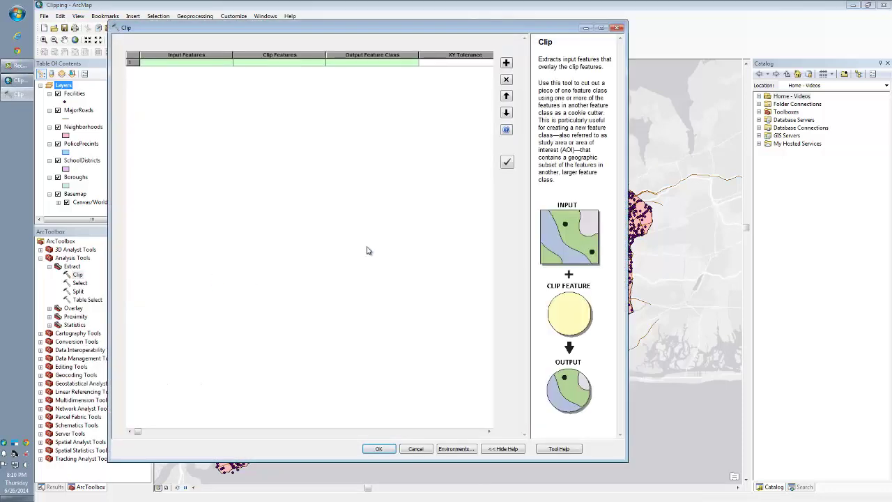
click(228, 65)
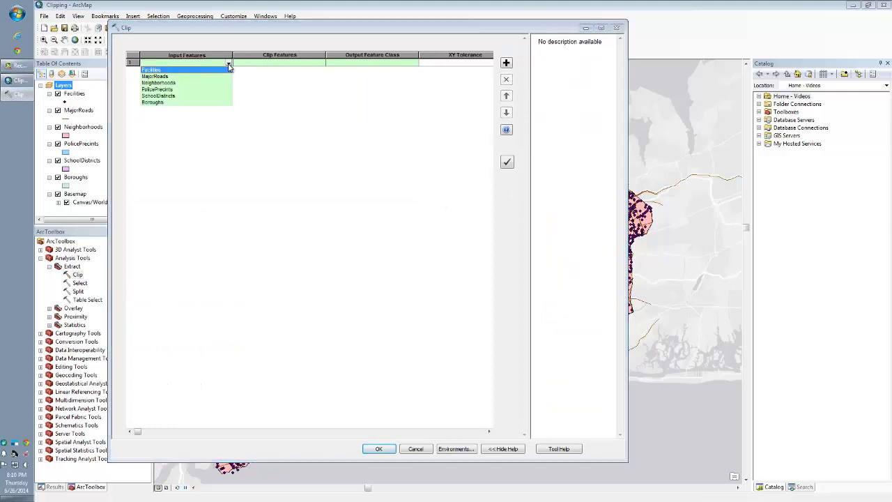
click(165, 71)
click(325, 65)
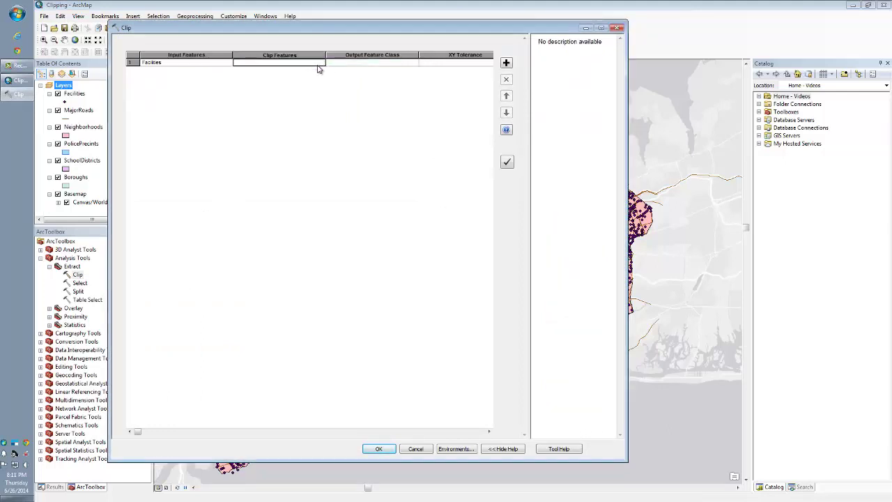
click(321, 63)
click(246, 103)
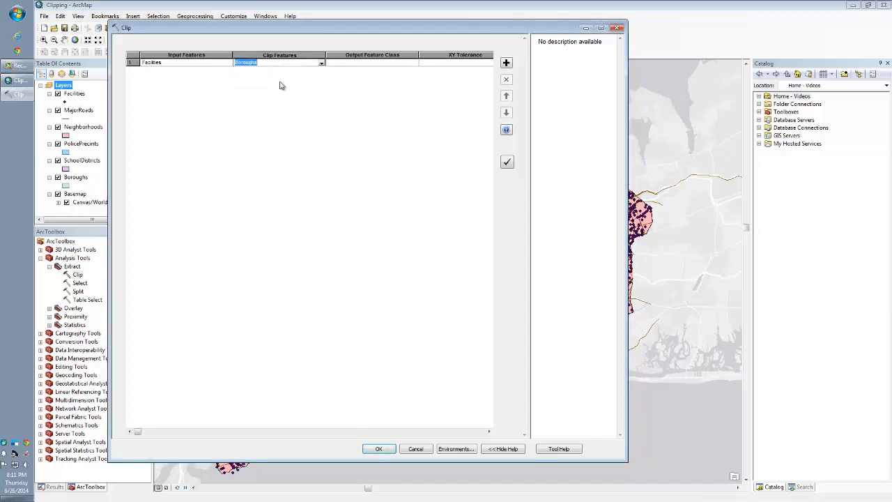
Add a second batch row that clips MajorRoads by Boroughs.
click(506, 64)
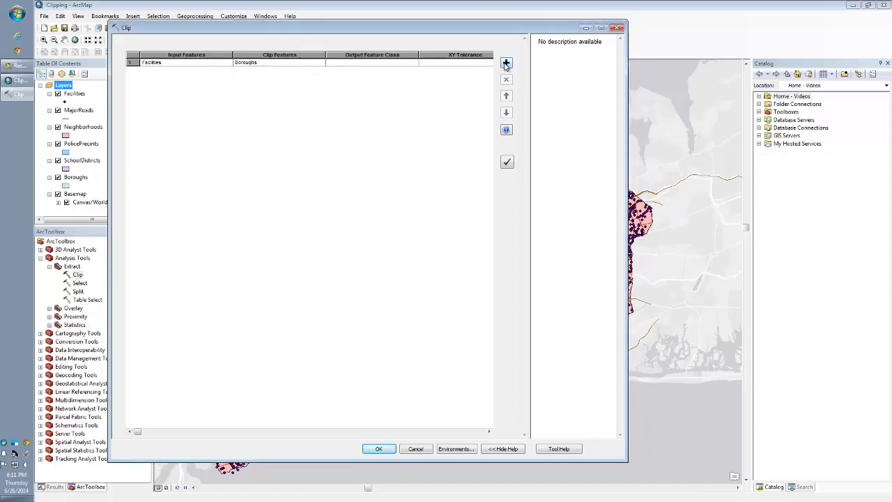
click(232, 71)
click(229, 71)
click(163, 84)
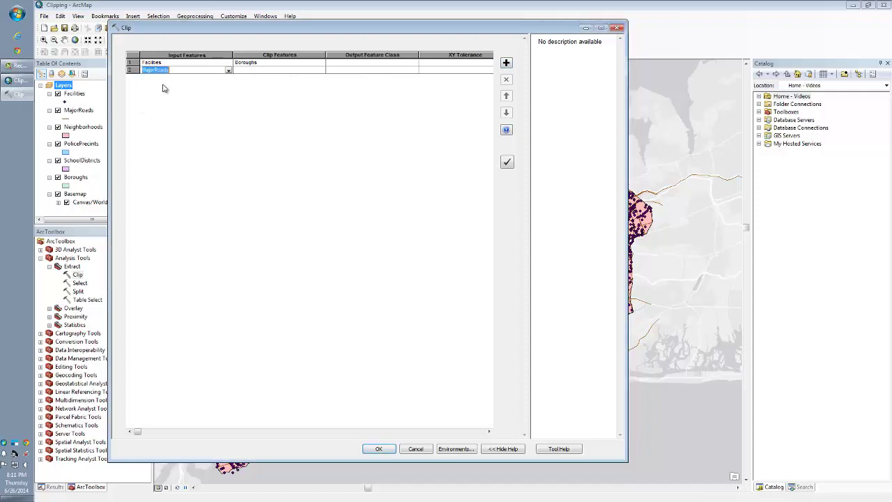
key(Tab)
click(320, 70)
click(321, 71)
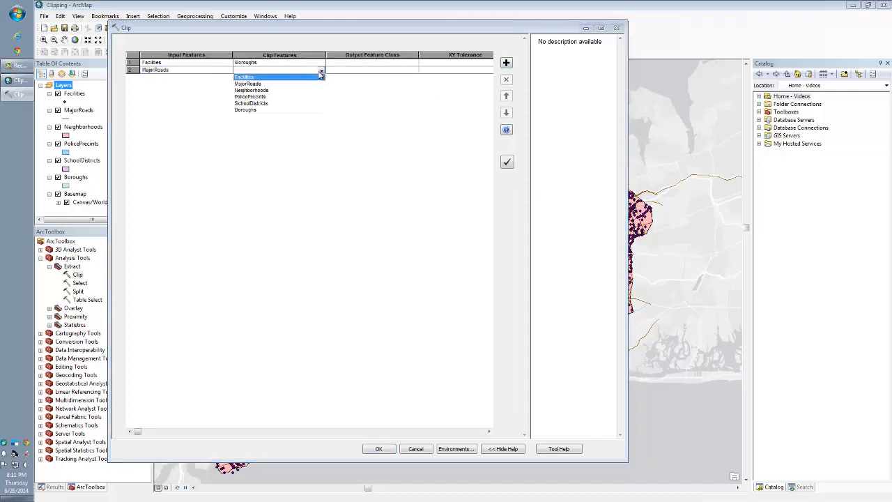
click(255, 111)
Add a third batch row that clips Neighborhoods by Boroughs.
click(506, 63)
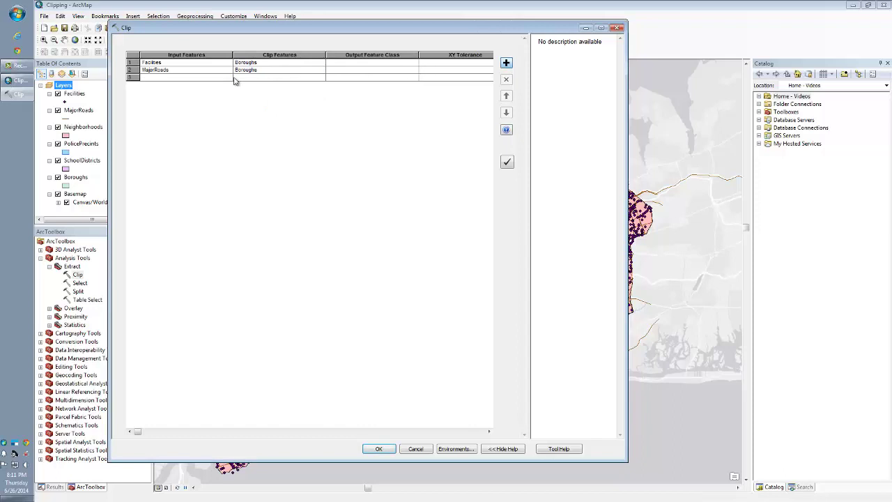
click(230, 79)
click(229, 79)
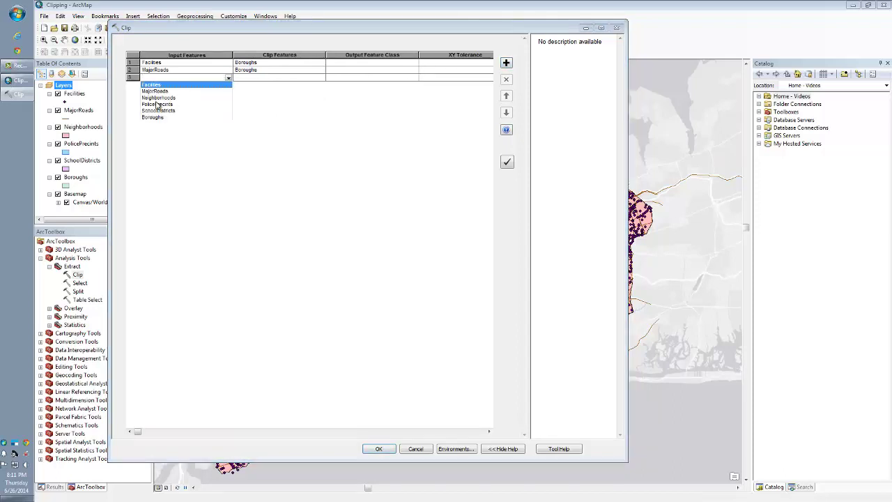
click(159, 95)
click(321, 79)
click(321, 79)
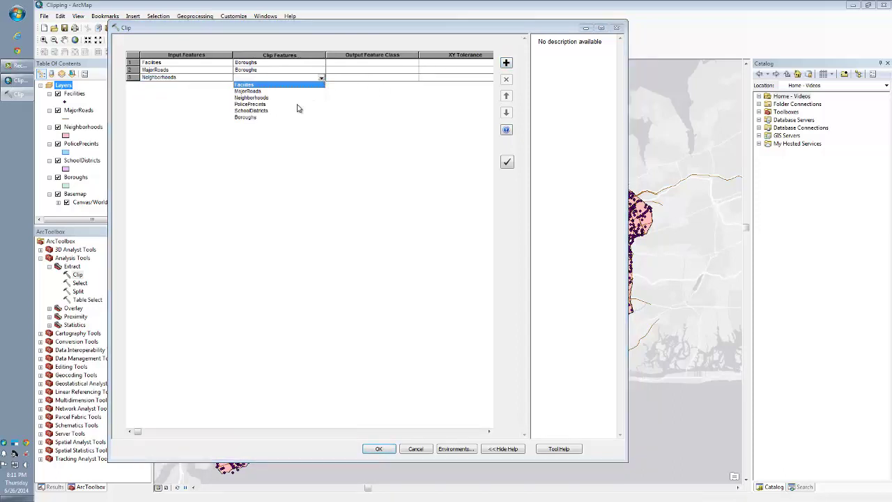
click(251, 118)
Add a fourth batch row that clips PolicePrecincts by Boroughs.
click(506, 64)
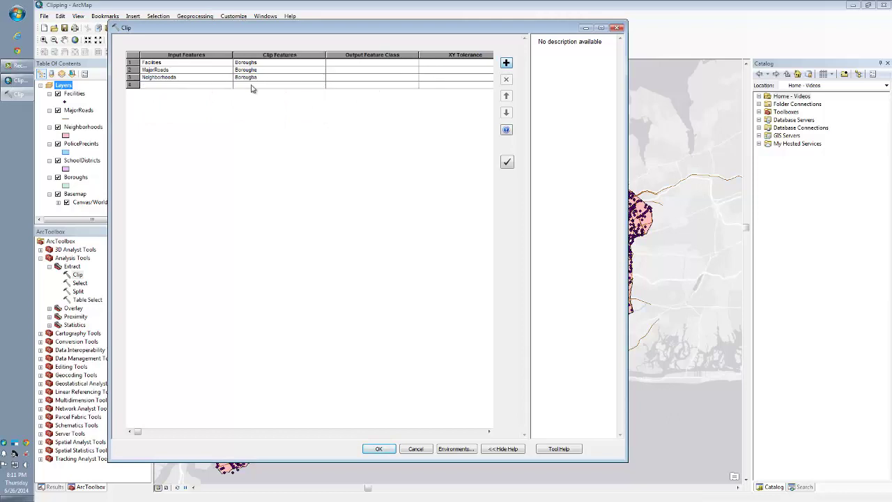
click(228, 85)
click(174, 114)
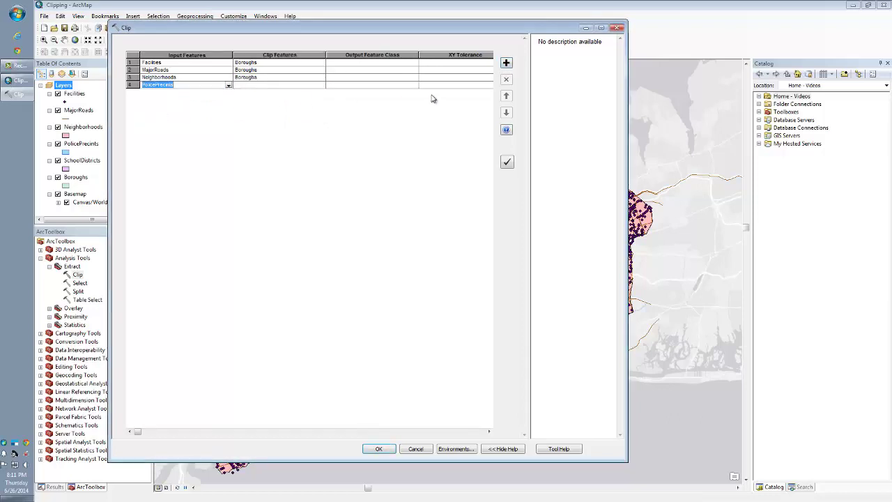
click(323, 85)
click(321, 86)
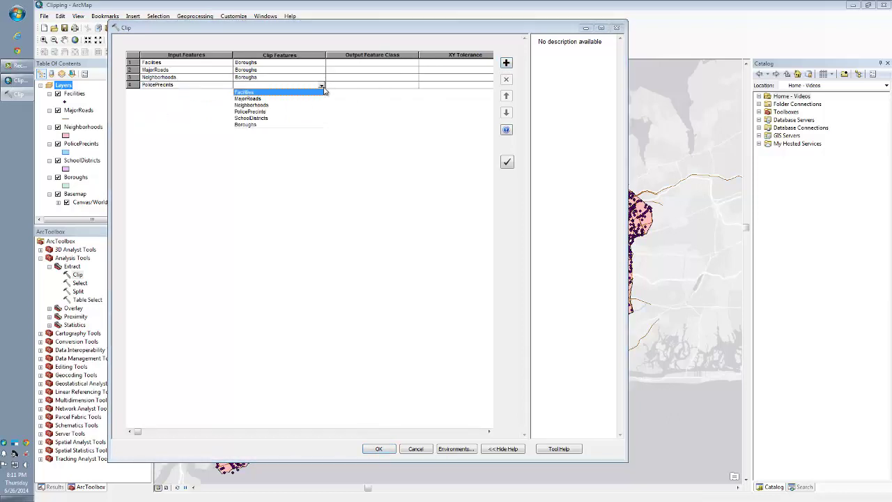
click(246, 124)
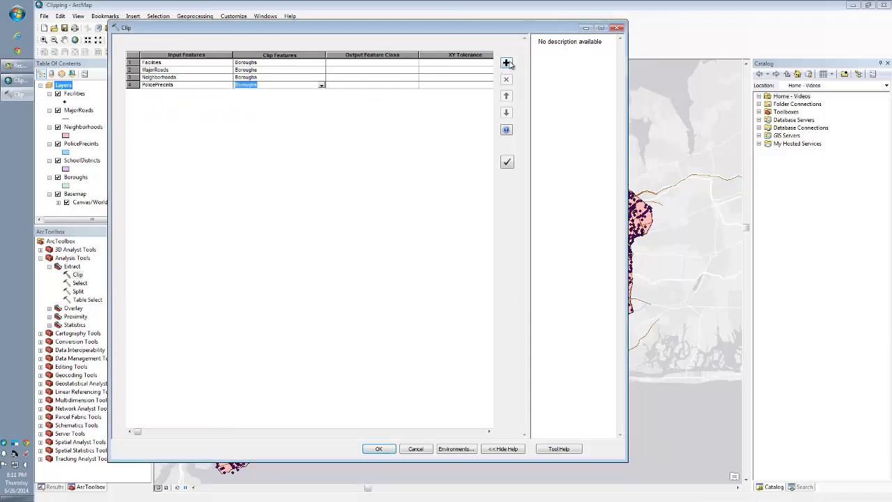
Add a fifth batch row that clips SchoolDistricts by Boroughs.
click(507, 63)
click(229, 93)
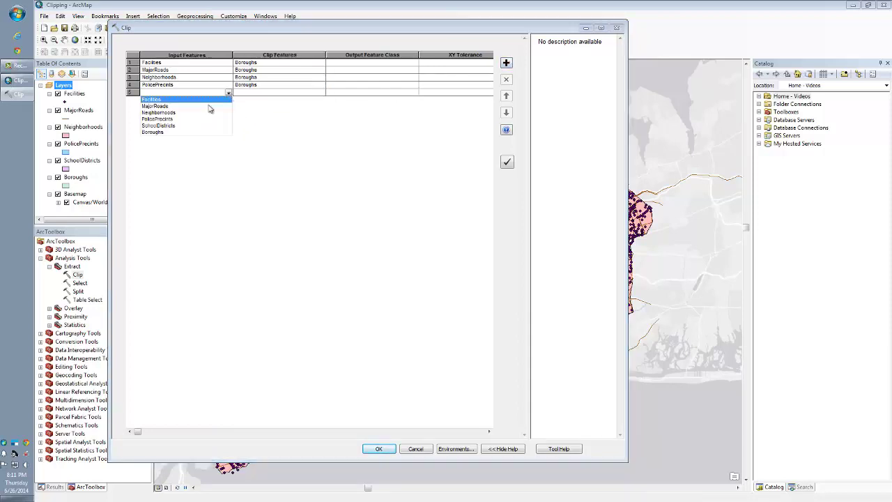
click(158, 126)
click(322, 93)
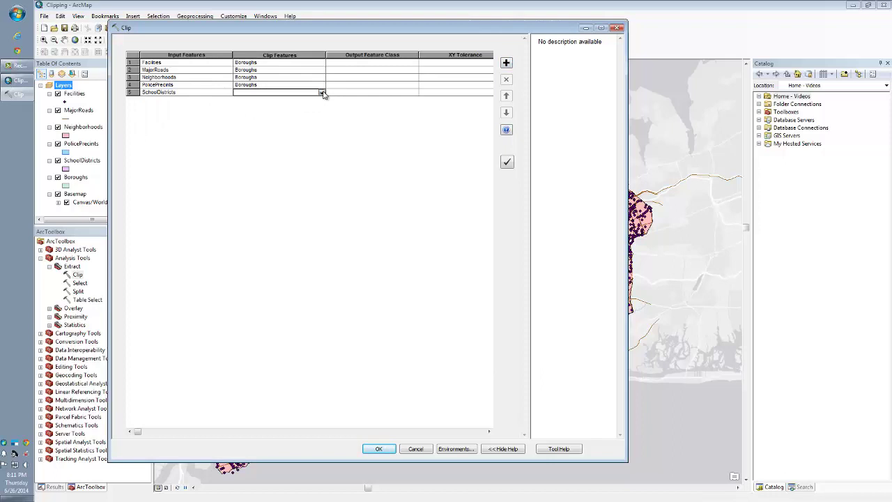
click(322, 93)
click(250, 133)
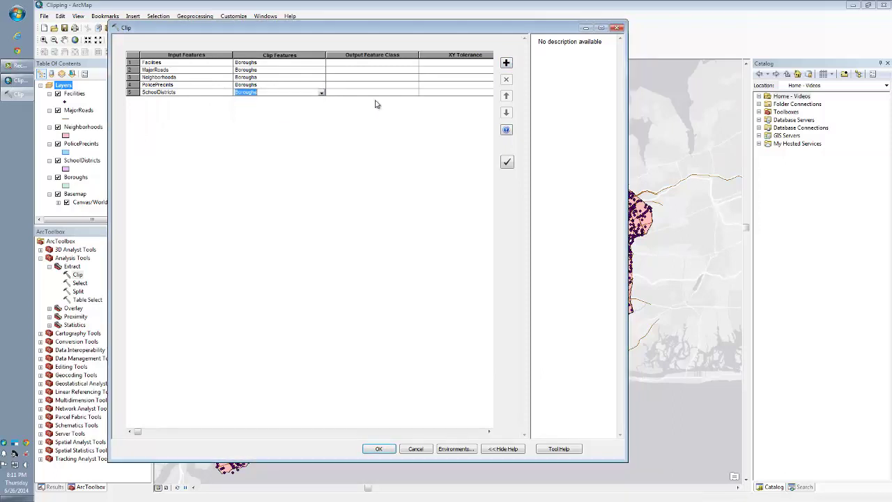
right_click(398, 64)
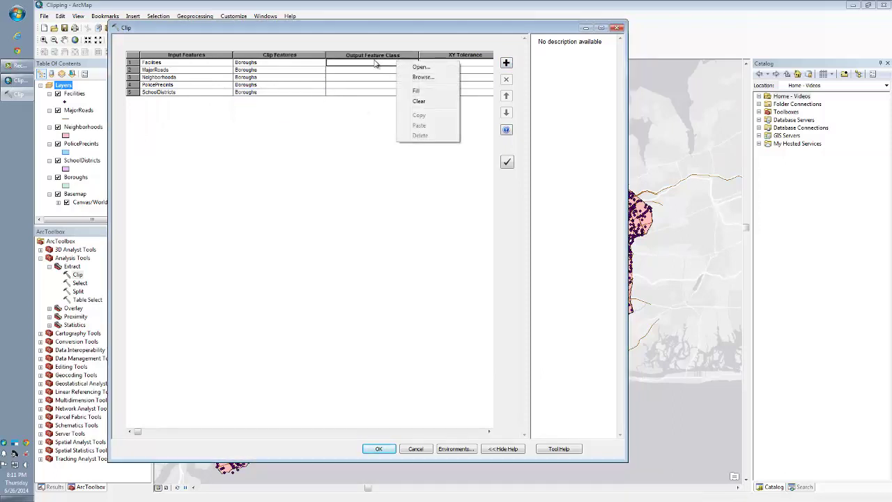
click(435, 68)
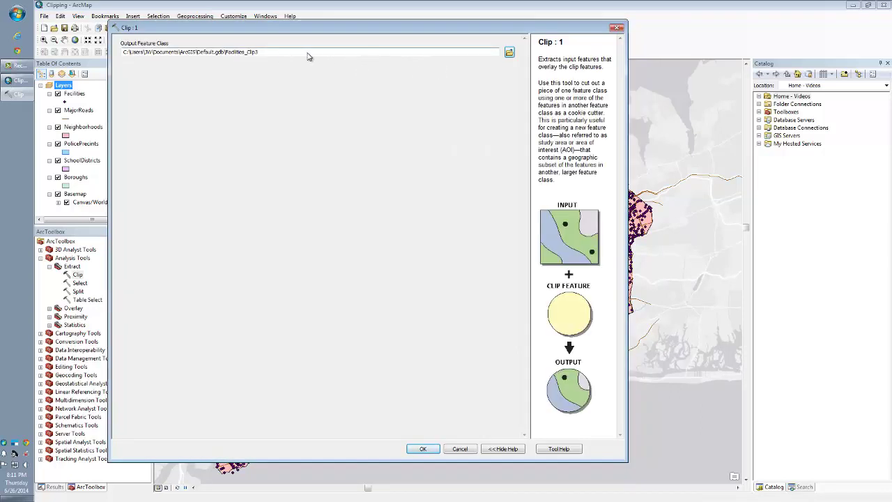
drag(300, 55, 266, 65)
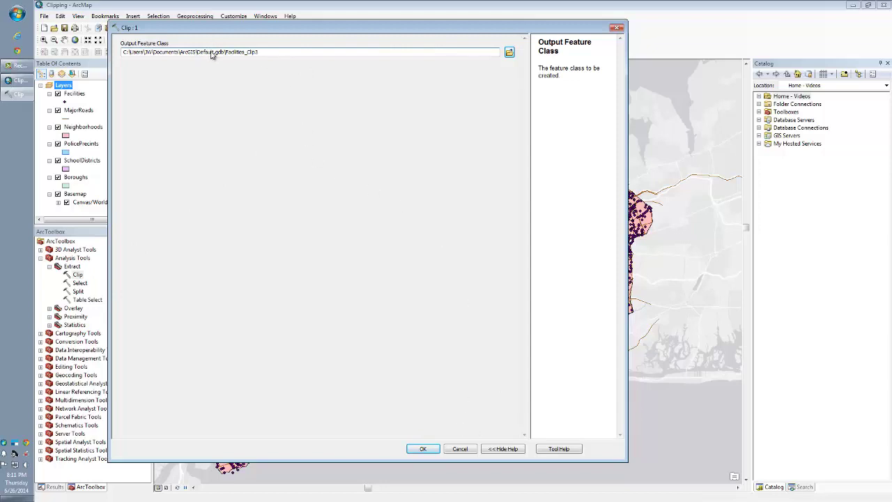
click(423, 448)
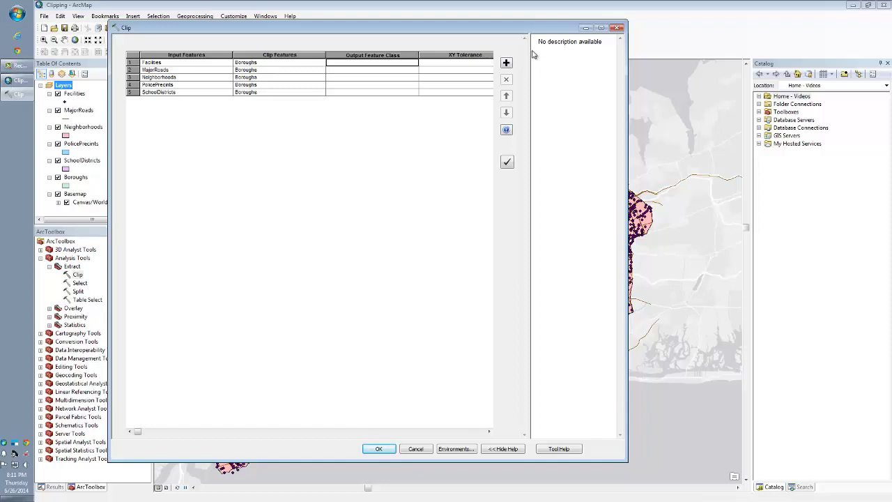
Auto-fill output paths for all five batch rows and run the batch Clip.
click(507, 163)
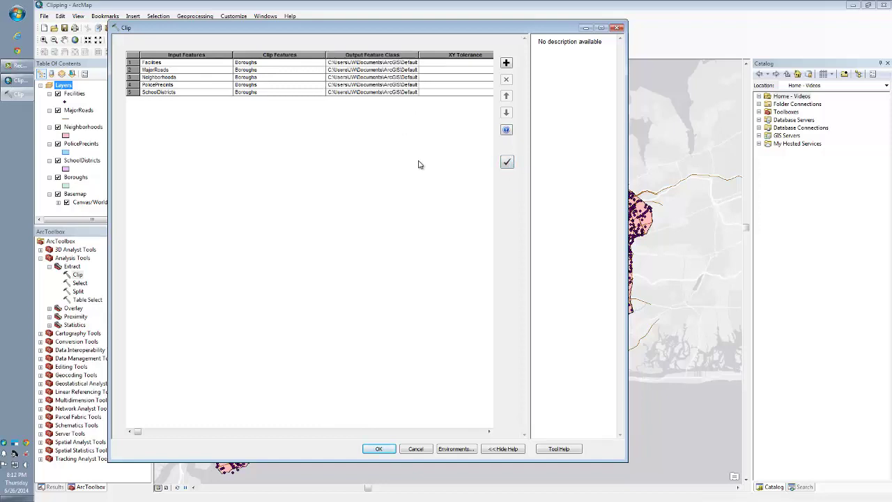
click(378, 448)
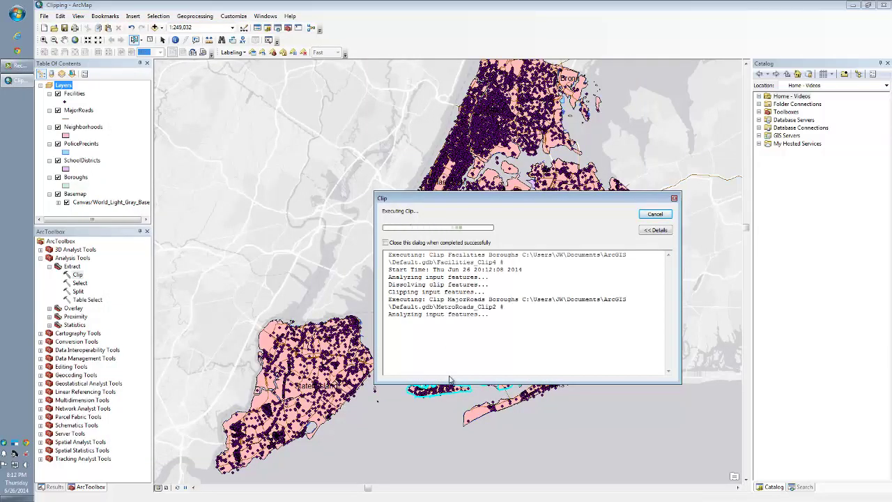
Move the progress window off the map and close it once all five clips finish.
drag(526, 198, 271, 102)
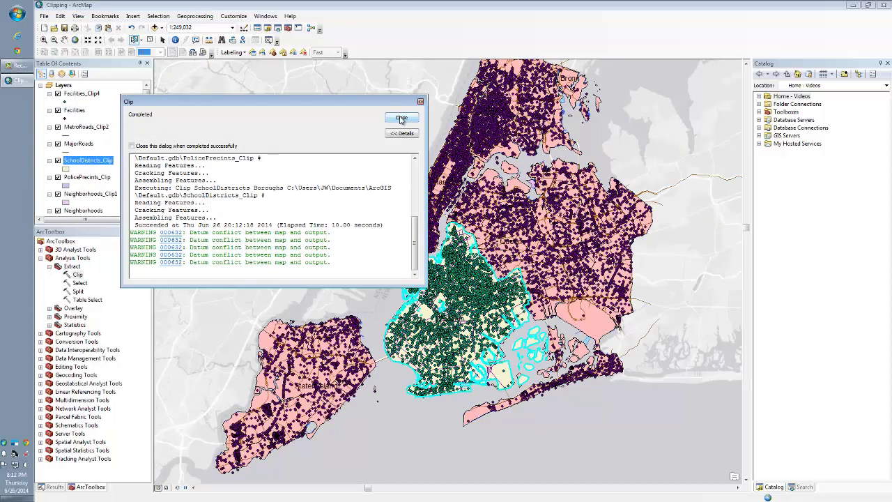
click(400, 118)
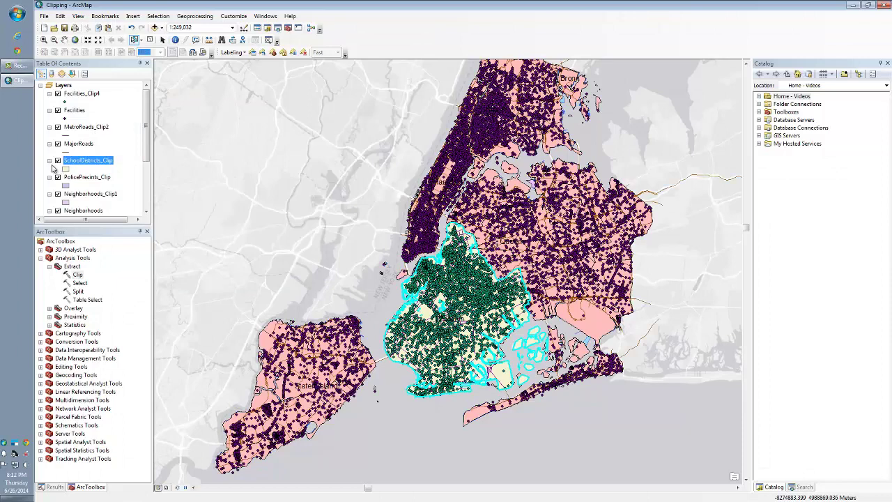
Hide the original MajorRoads and Facilities layers and SchoolDistricts_Clip, keeping PolicePrecincts_Clip visible.
click(58, 143)
click(58, 160)
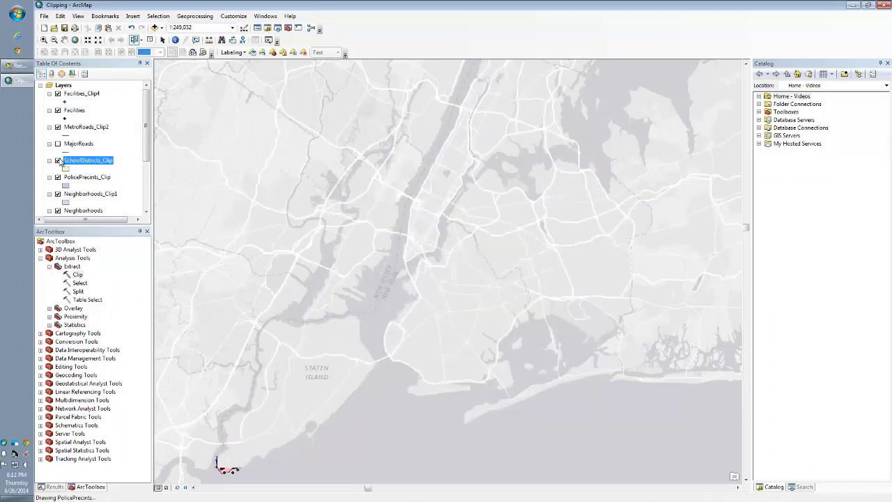
click(57, 177)
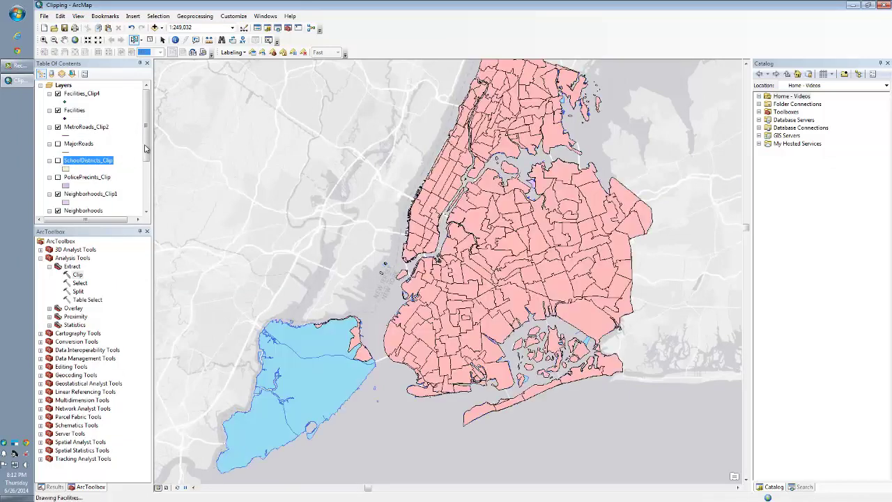
click(58, 110)
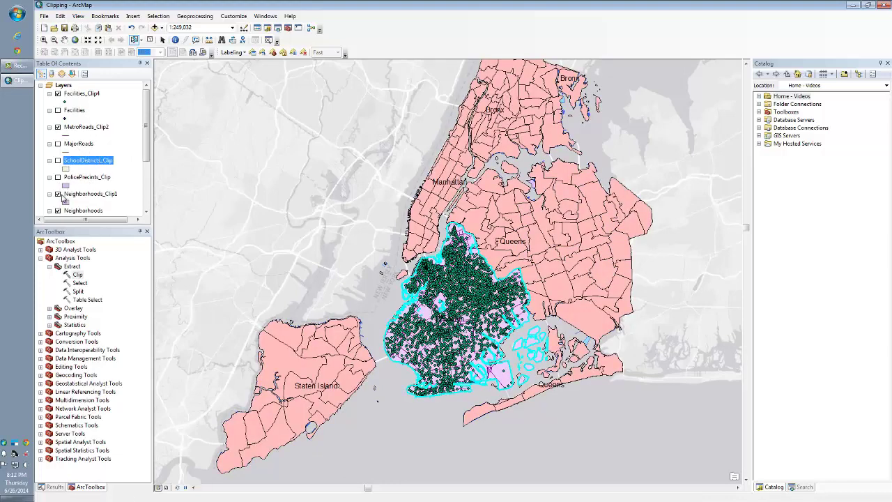
click(58, 177)
Hide the original Neighborhoods, PolicePrecincts and SchoolDistricts layers plus Facilities_Clip4 and MetroRoads_Clip2.
scroll(61, 167, down, 2)
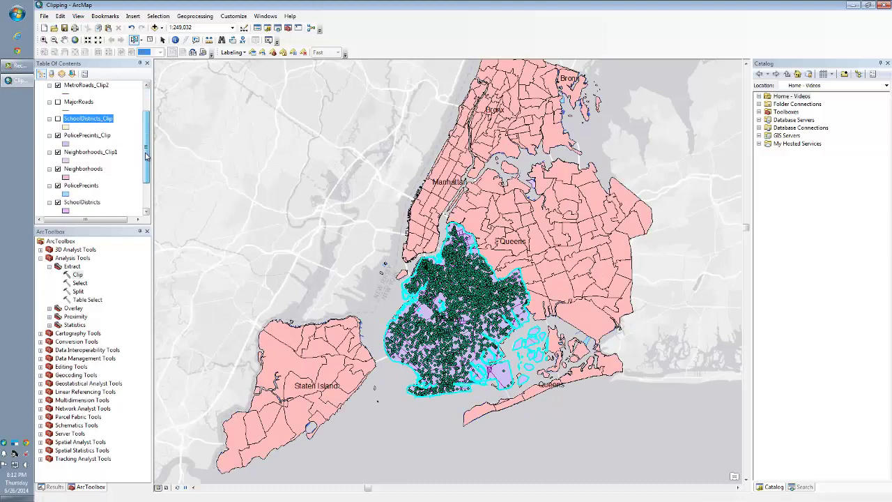
click(57, 168)
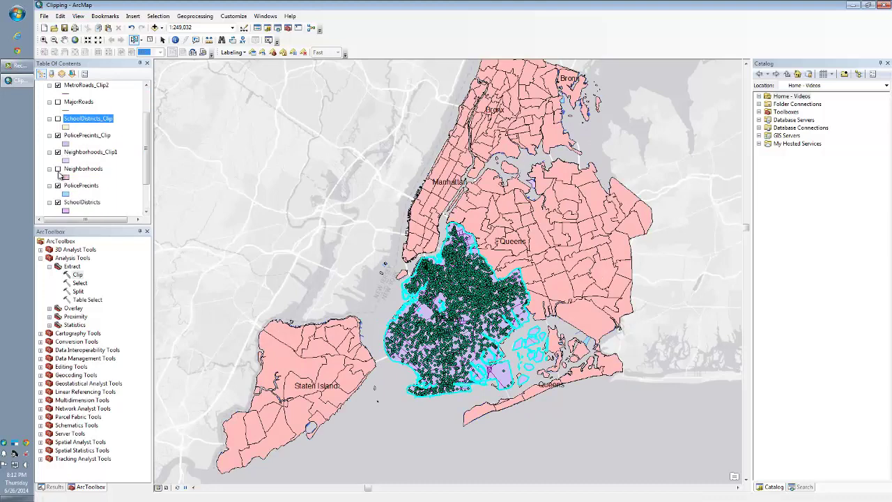
click(58, 186)
click(58, 202)
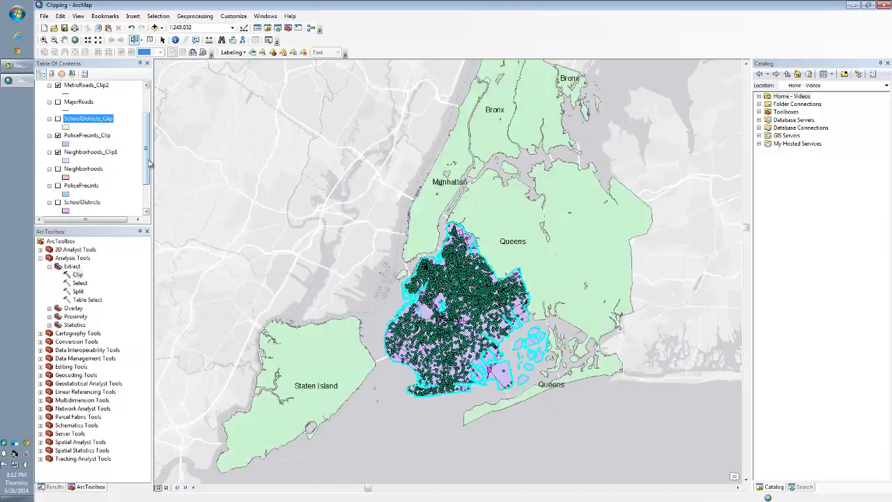
drag(147, 128, 146, 85)
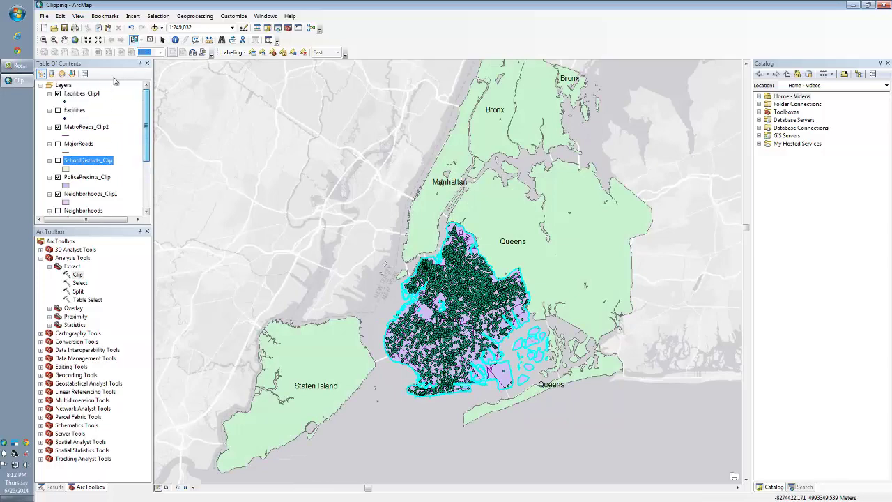
click(58, 93)
ctrl+click(61, 132)
click(59, 128)
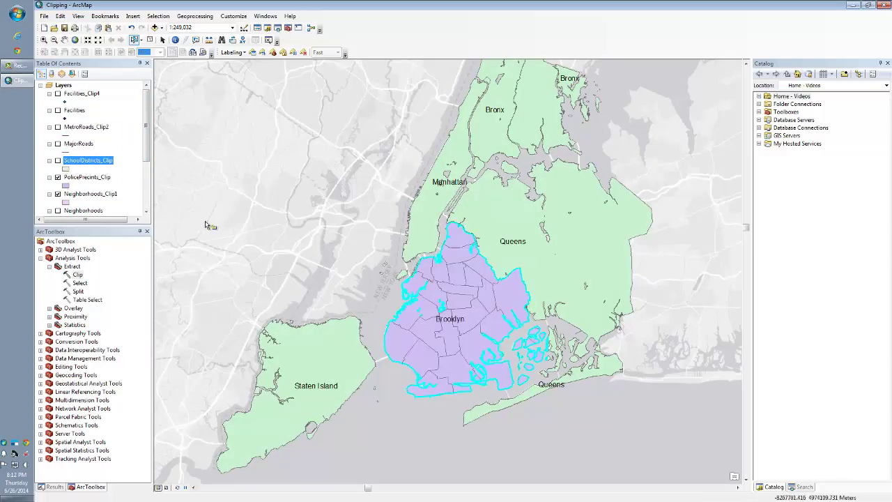
right_click(78, 274)
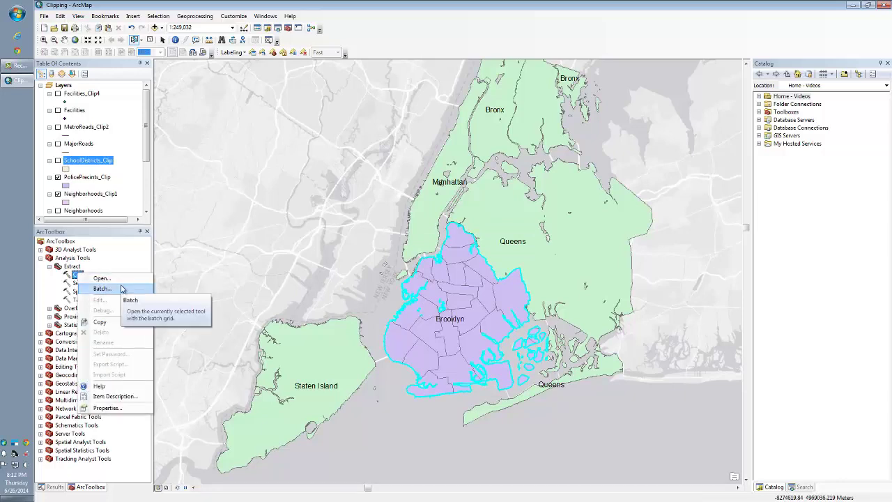
click(139, 253)
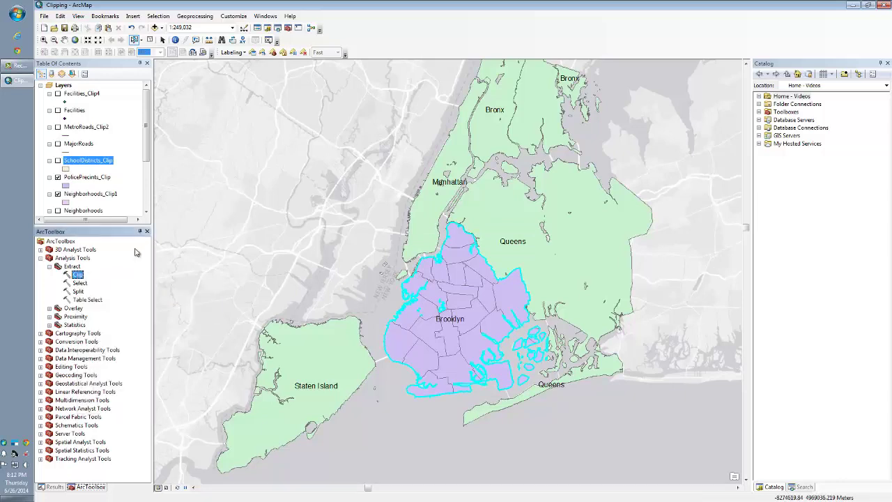
right_click(79, 283)
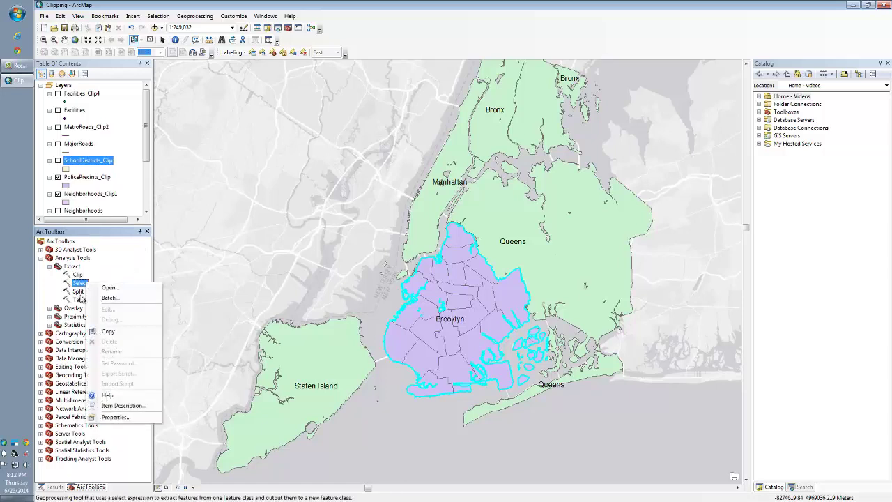
right_click(77, 291)
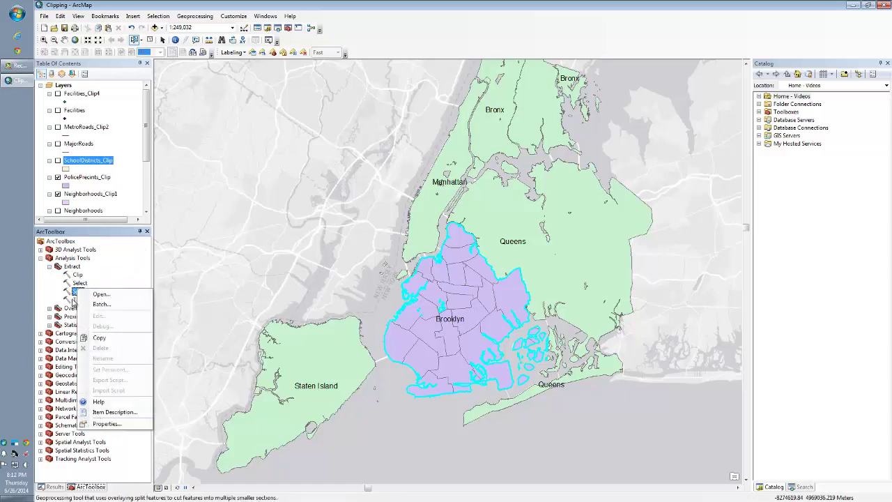
right_click(74, 300)
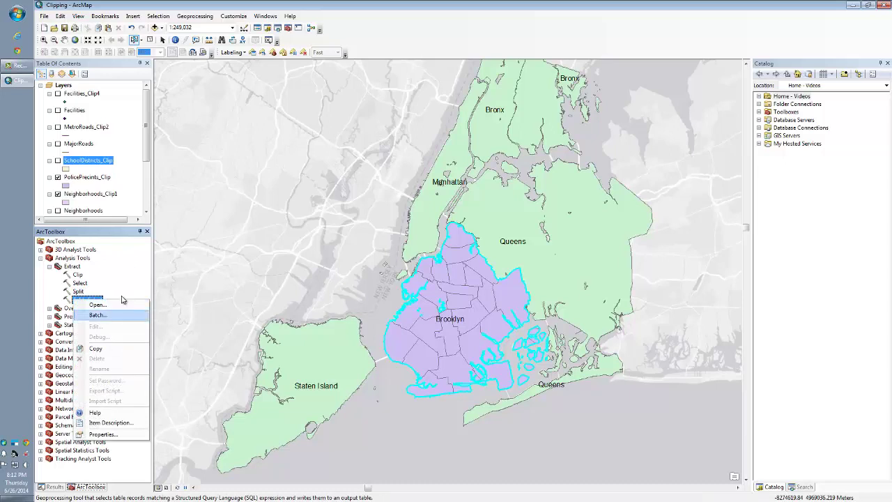
click(123, 264)
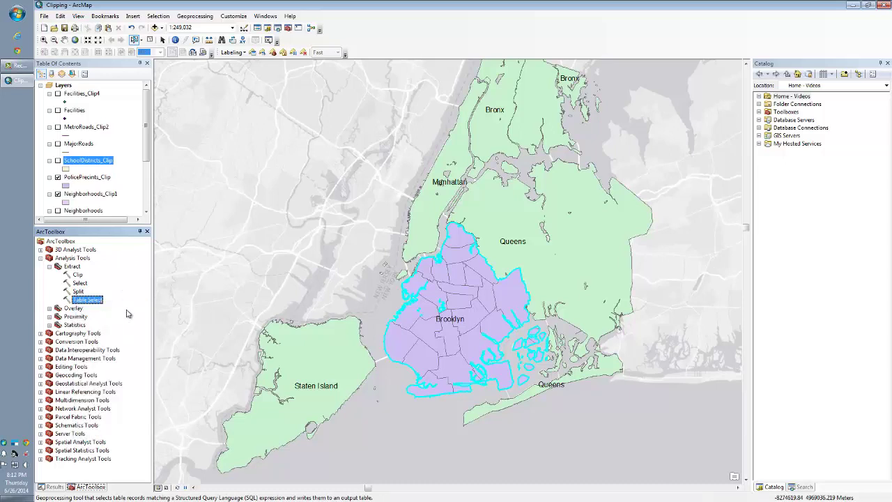